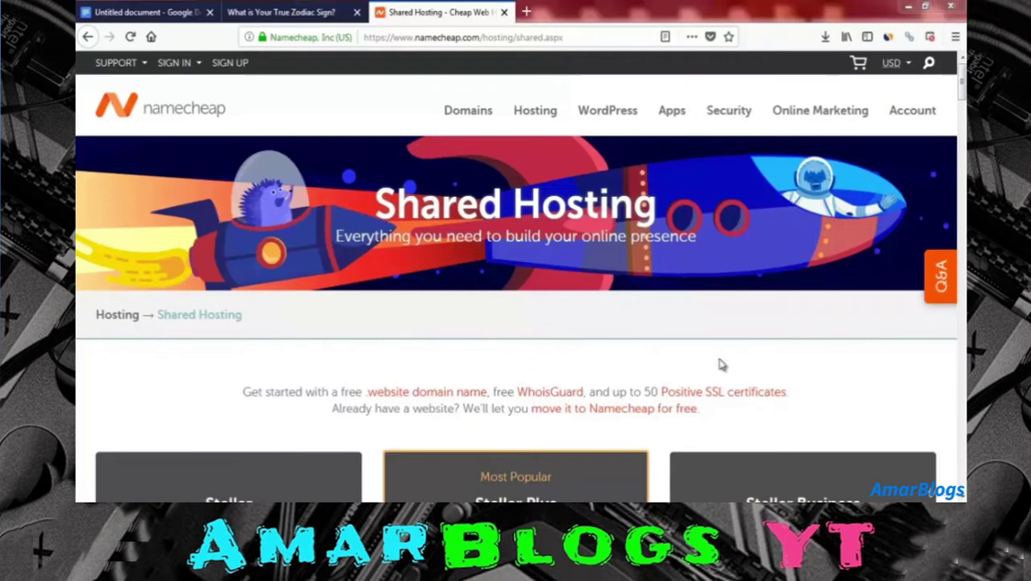
Set the Stellar shared hosting plan's billing period to 1 year and check its price
double_click(650, 392)
left_click(650, 355)
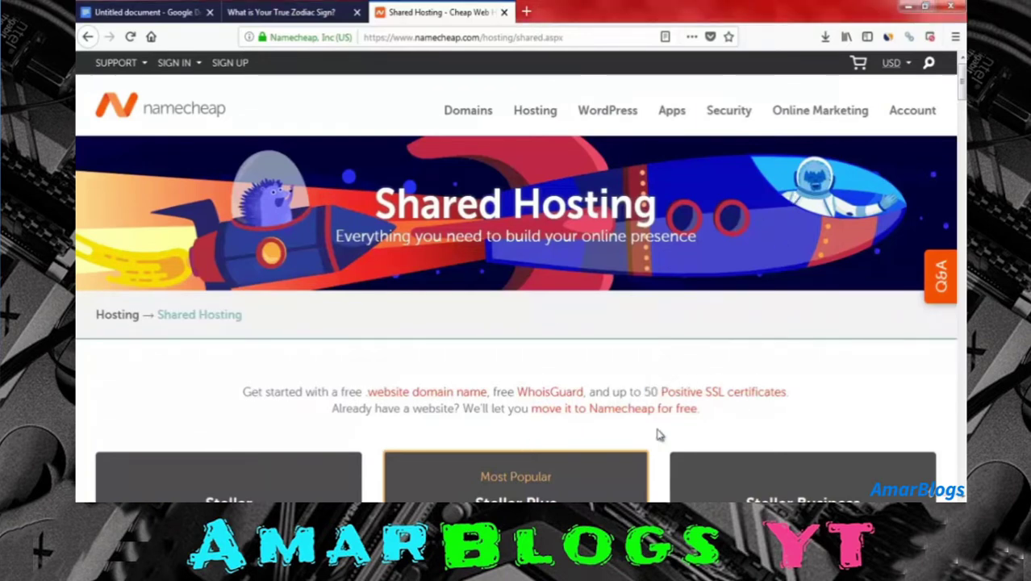
left_click_drag(962, 91, 961, 114)
left_click(193, 255)
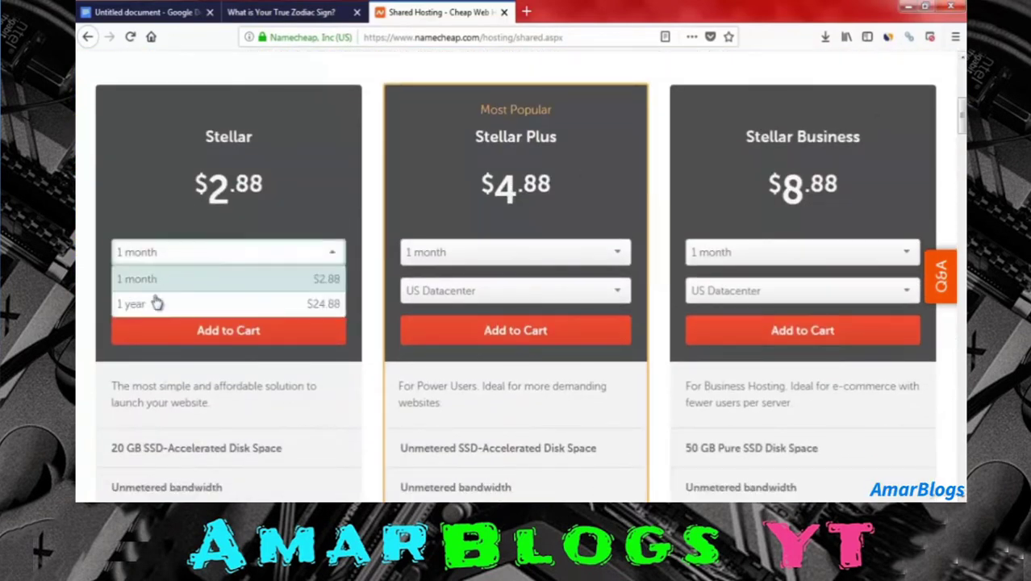
left_click(131, 305)
triple_click(223, 188)
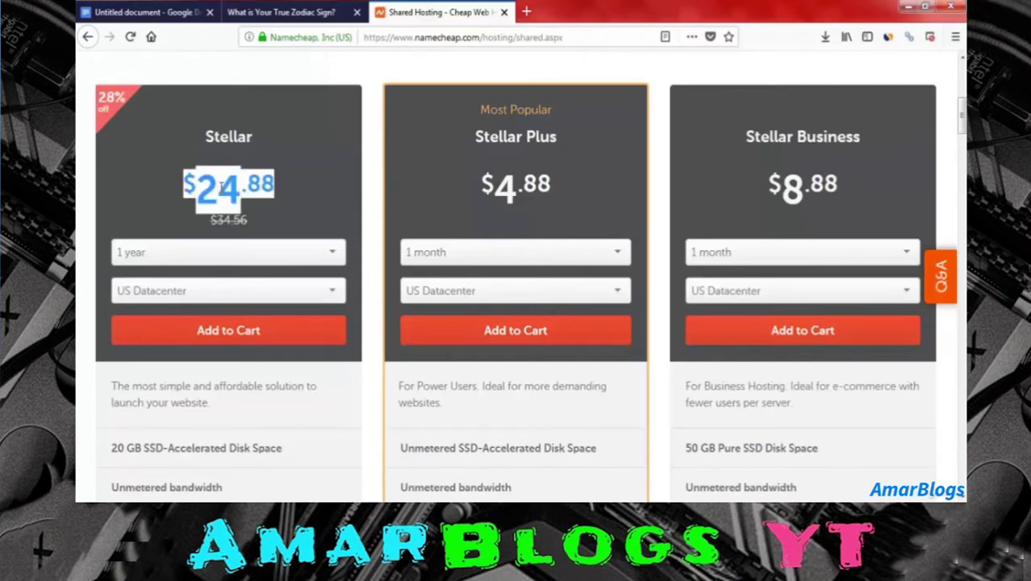
left_click(288, 204)
Review the features of the three shared hosting plans and the rest of the hosting page
scroll(281, 435, "down", 2)
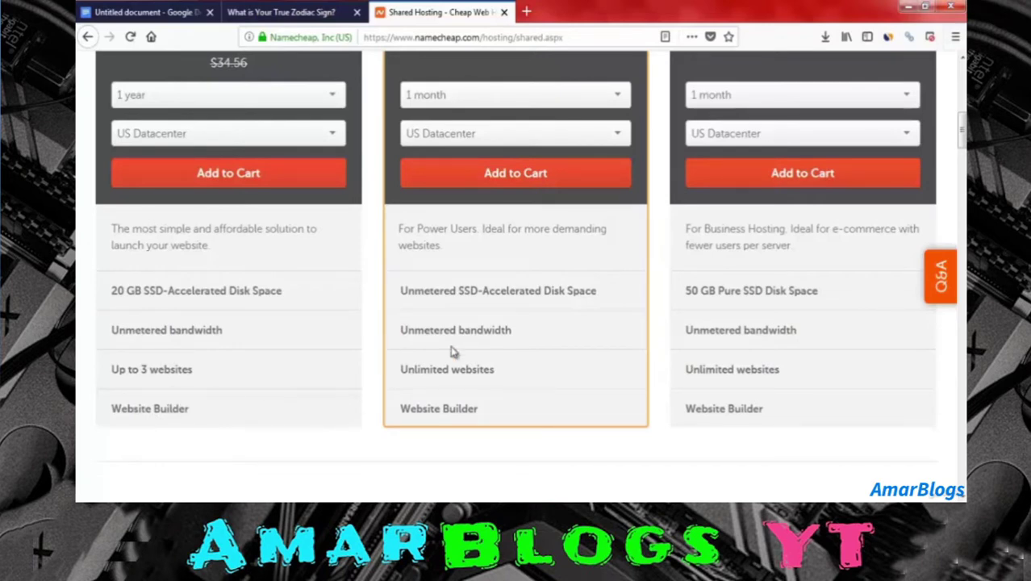
left_click_drag(961, 135, 942, 436)
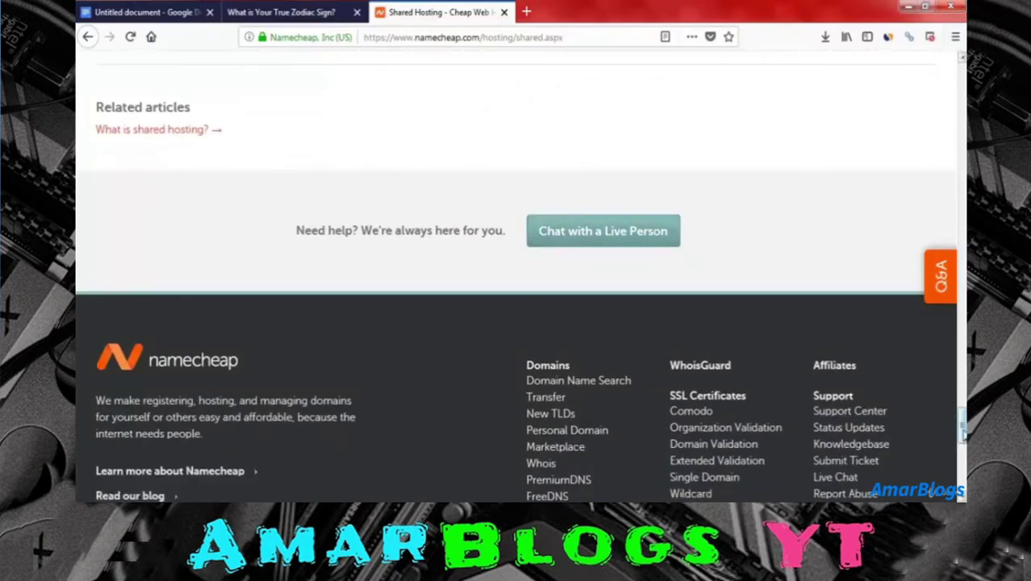
left_click_drag(963, 434, 962, 79)
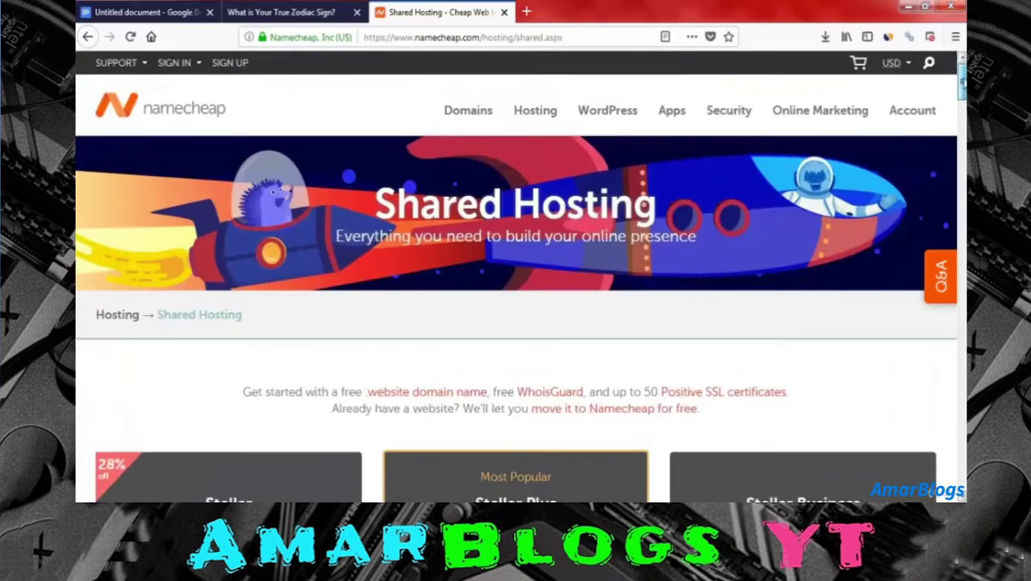
Open the Namecheap homepage and keep the current Windows color scheme with the performance message turned off for good
left_click(196, 110)
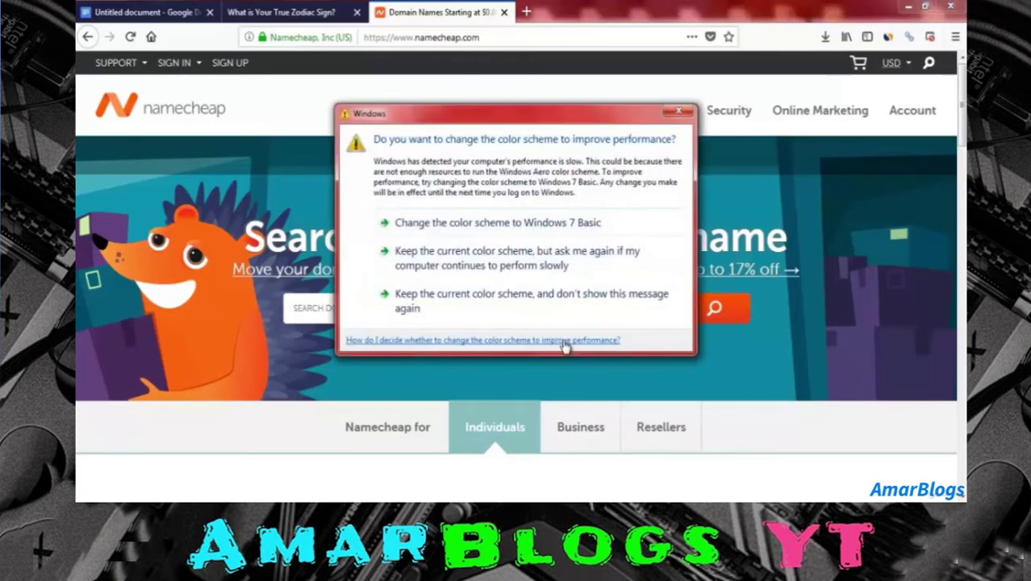
left_click(593, 295)
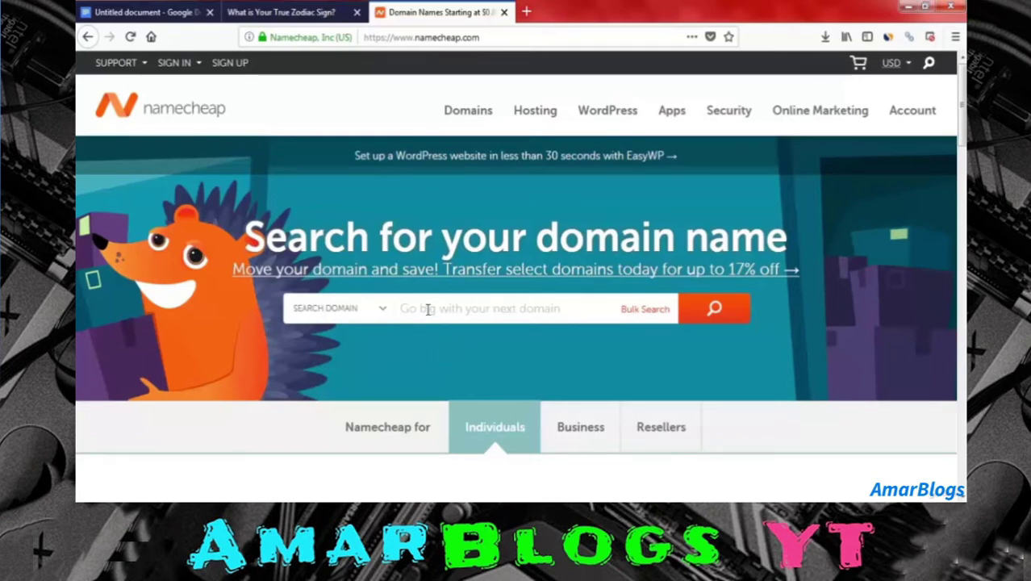
Search for the domain name quiz101.com
left_click(428, 309)
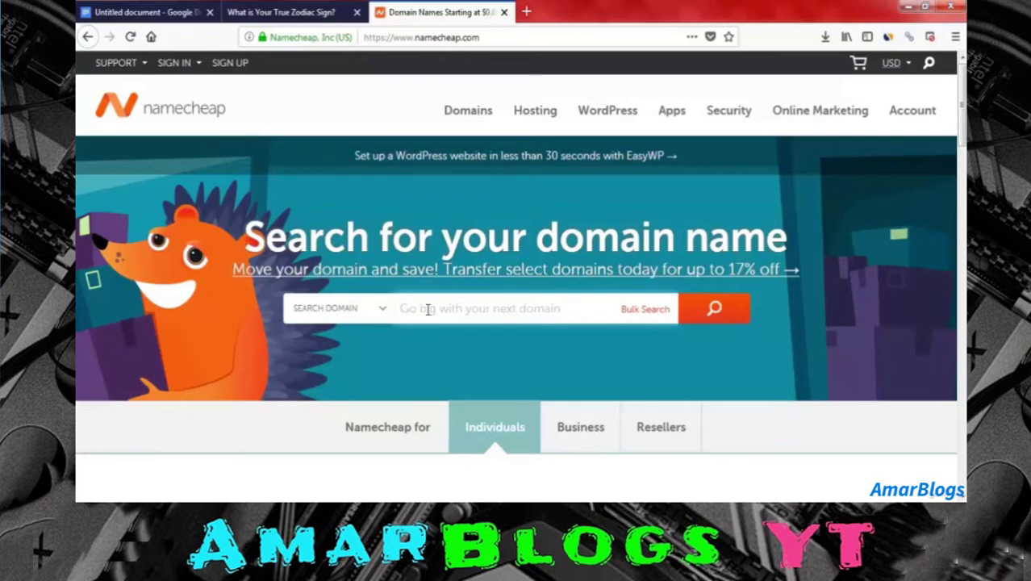
type("quui")
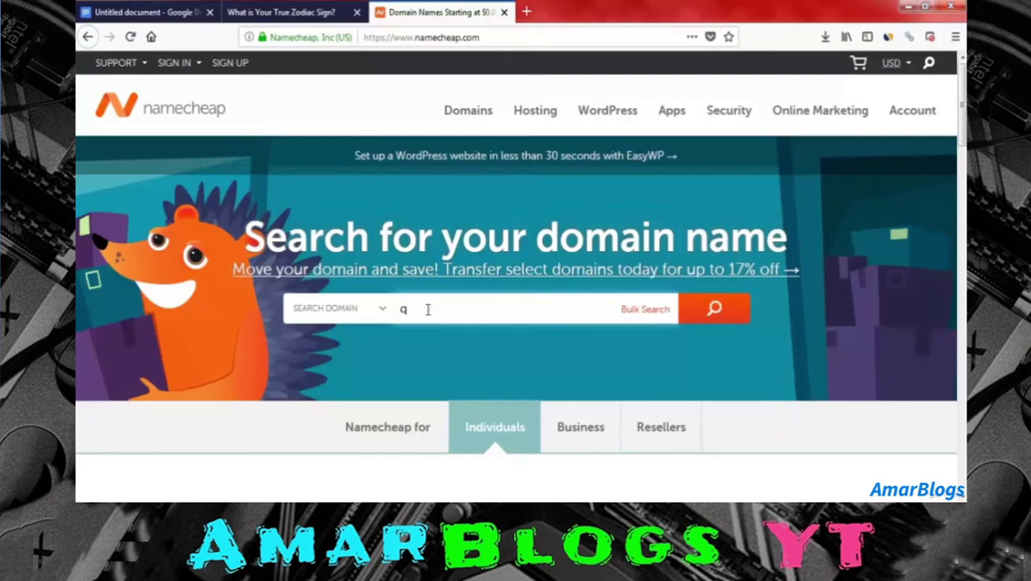
key("BackSpace")
key("BackSpace")
type("iz101.com")
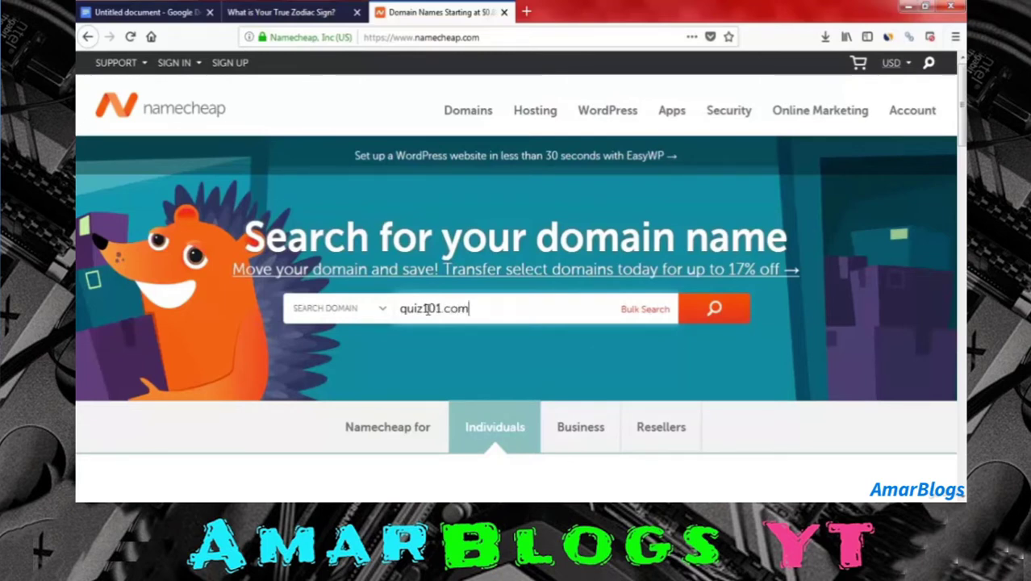
left_click(718, 310)
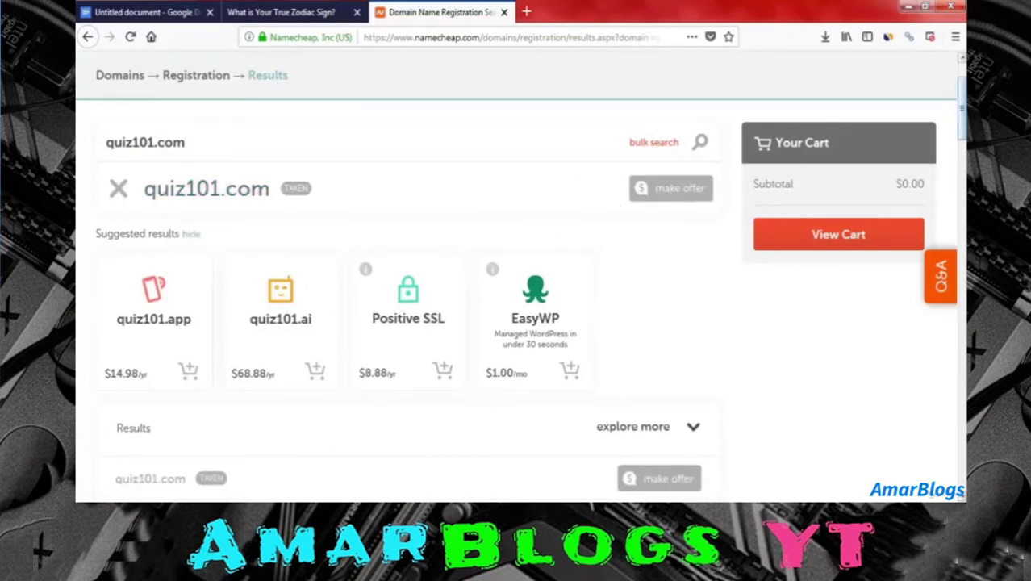
Examine the alternative quiz101 domain extensions and their yearly prices, including .club, .live and .io
scroll(963, 162, "down", 5)
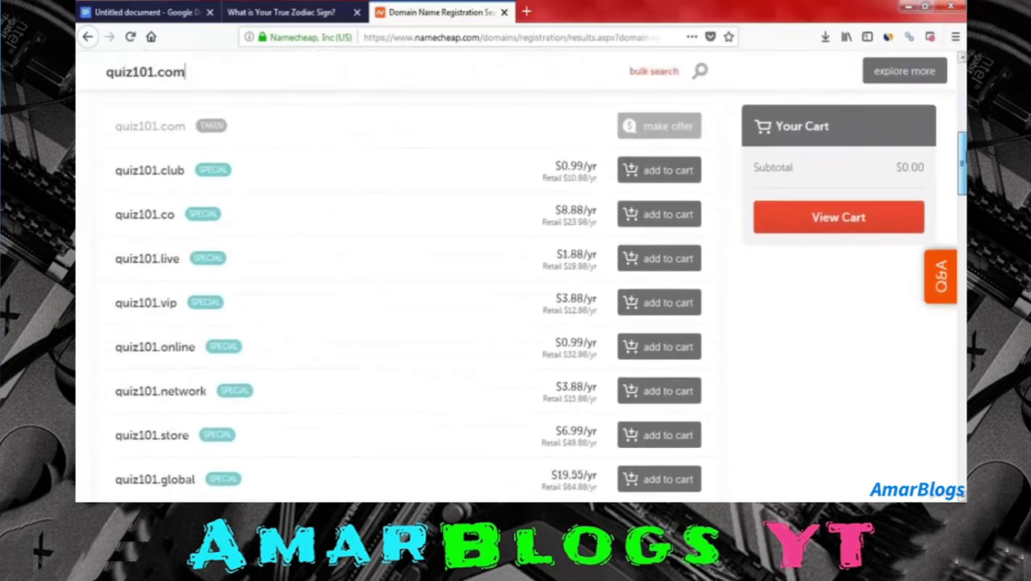
left_click_drag(964, 160, 964, 167)
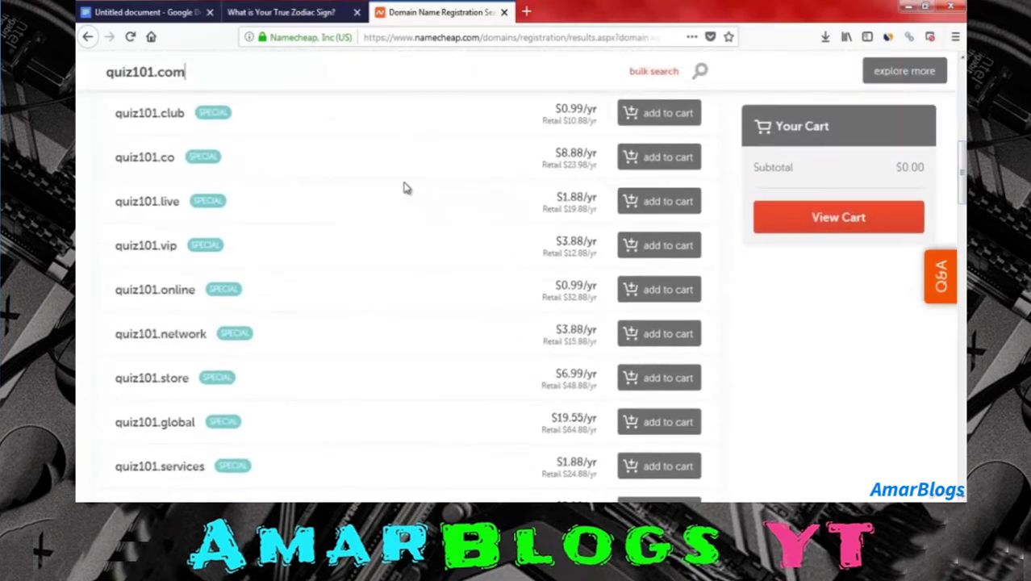
double_click(169, 113)
double_click(168, 199)
left_click_drag(961, 170, 961, 217)
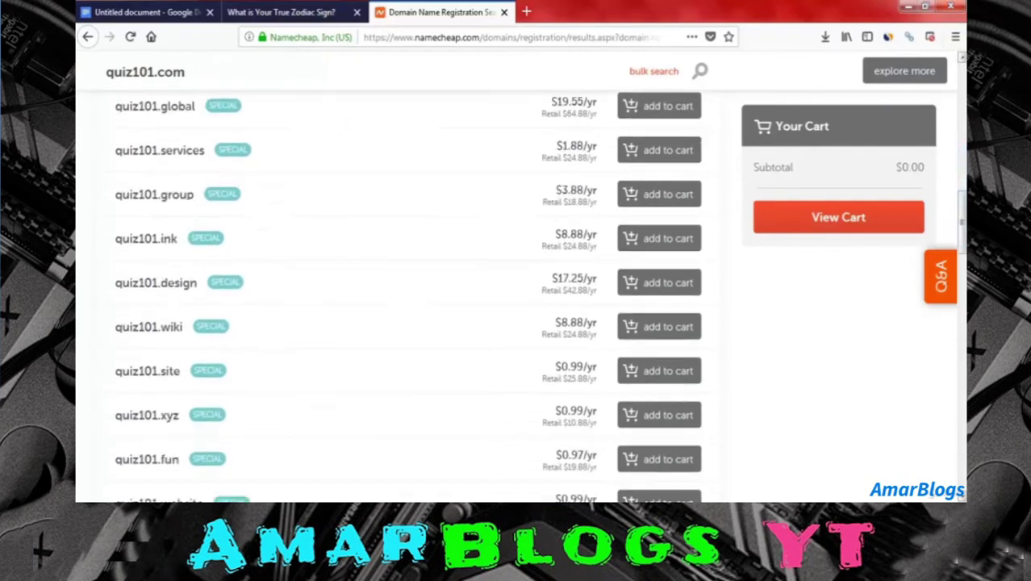
scroll(520, 336, "down", 8)
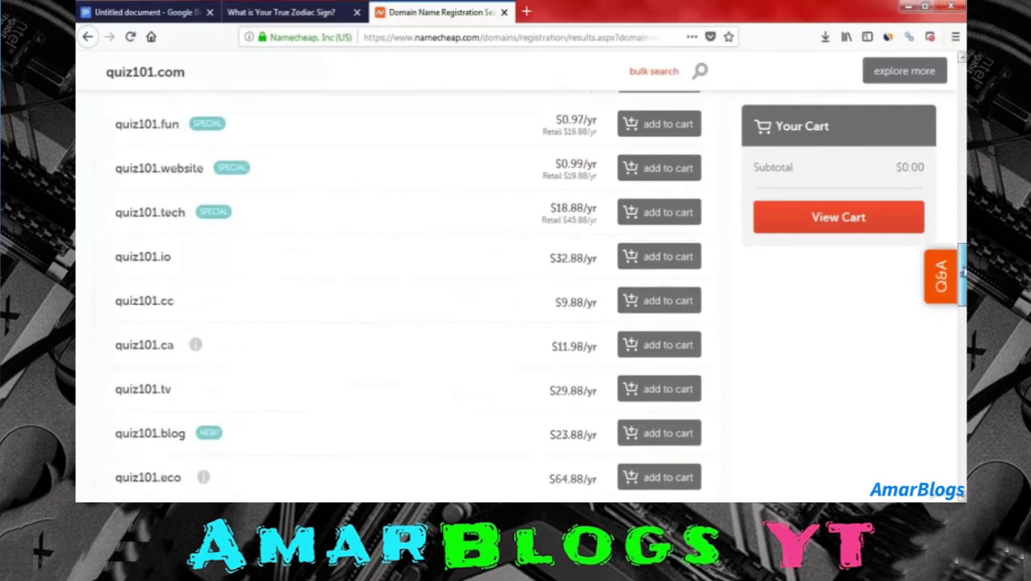
double_click(167, 204)
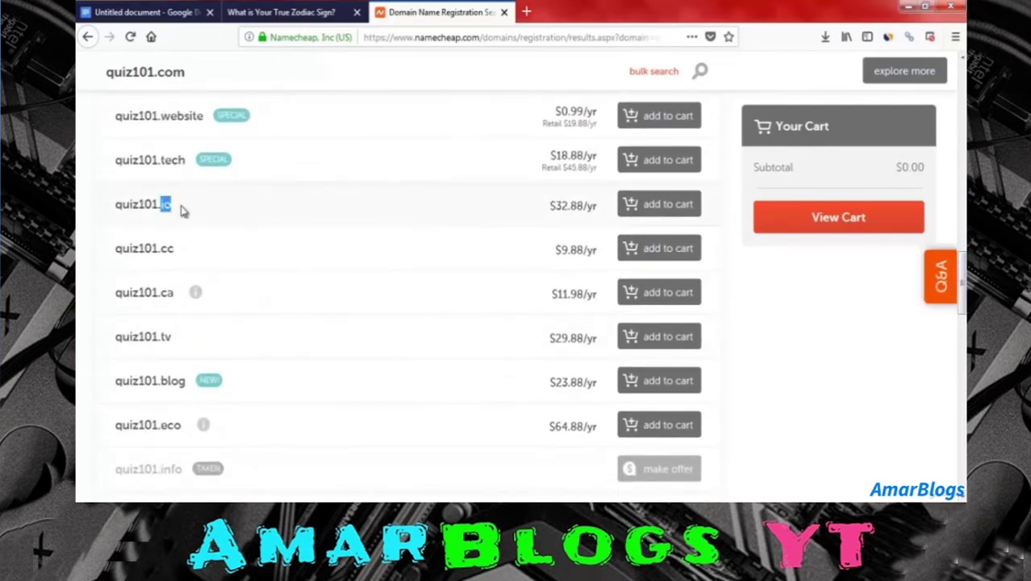
left_click(201, 213)
left_click_drag(550, 206, 602, 208)
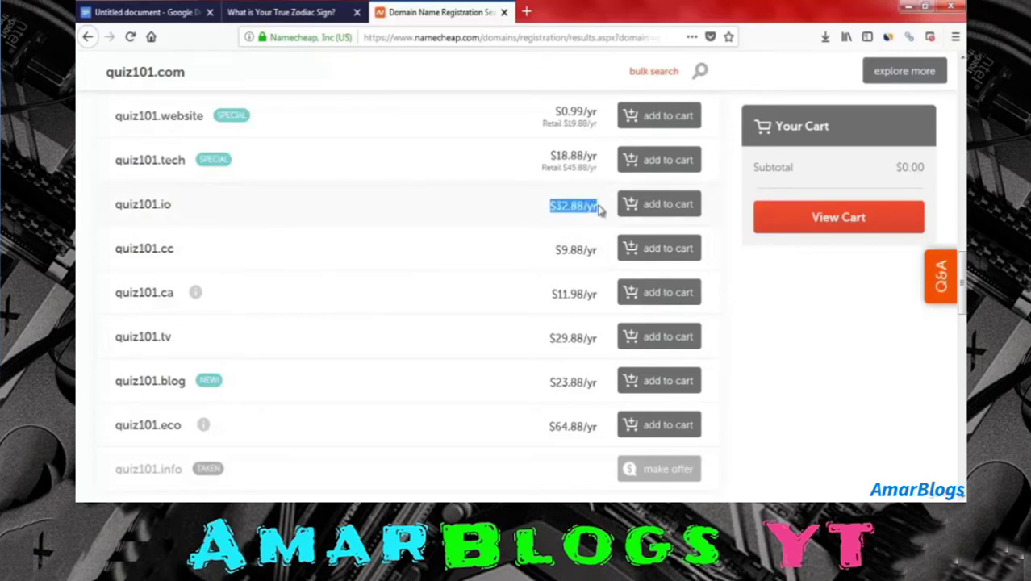
left_click(534, 212)
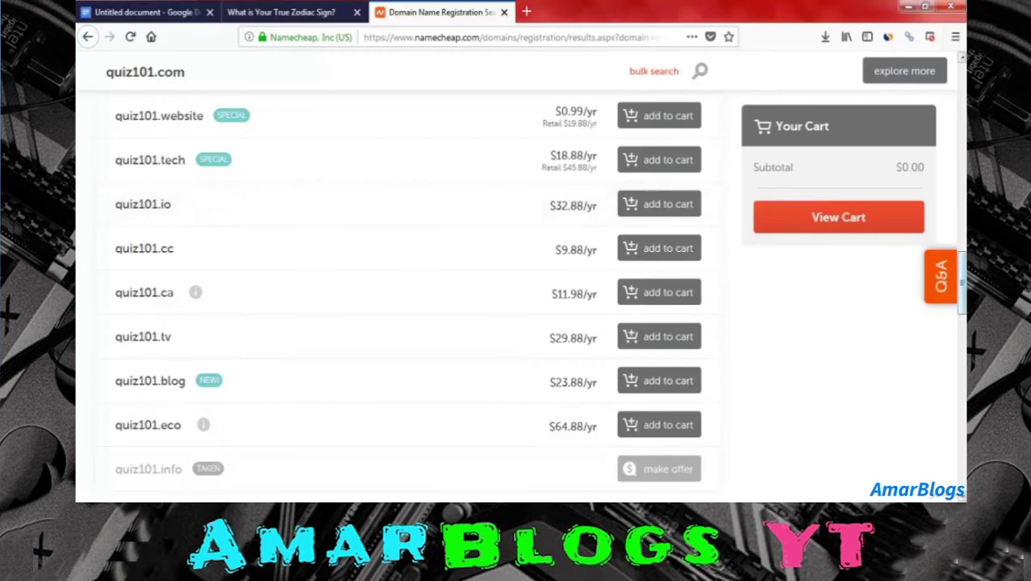
Expand the domain categories above the results and filter the list to extensions costing $1.00 or less
left_click_drag(961, 283, 962, 214)
scroll(412, 298, "up", 5)
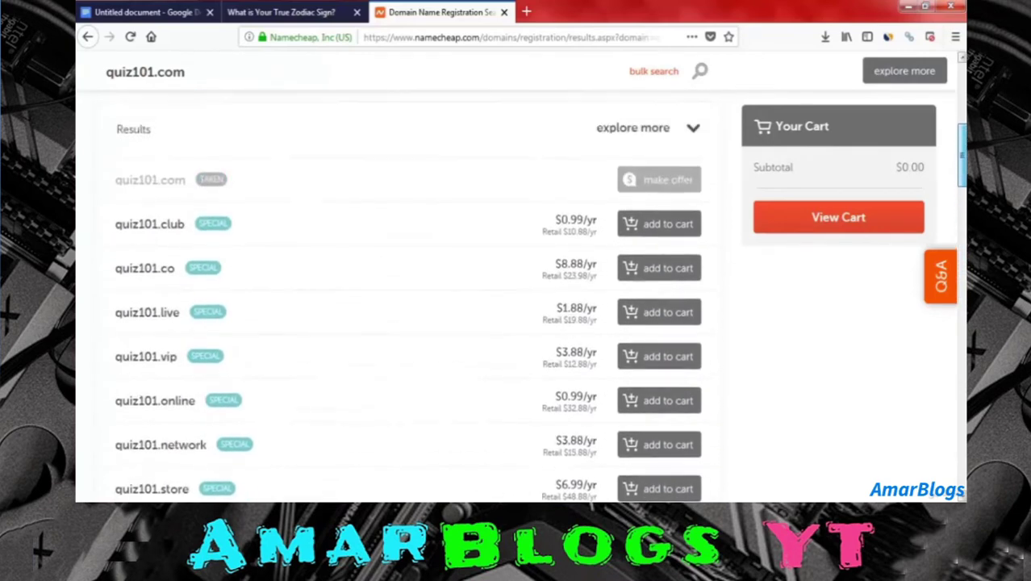
scroll(412, 299, "down", 1)
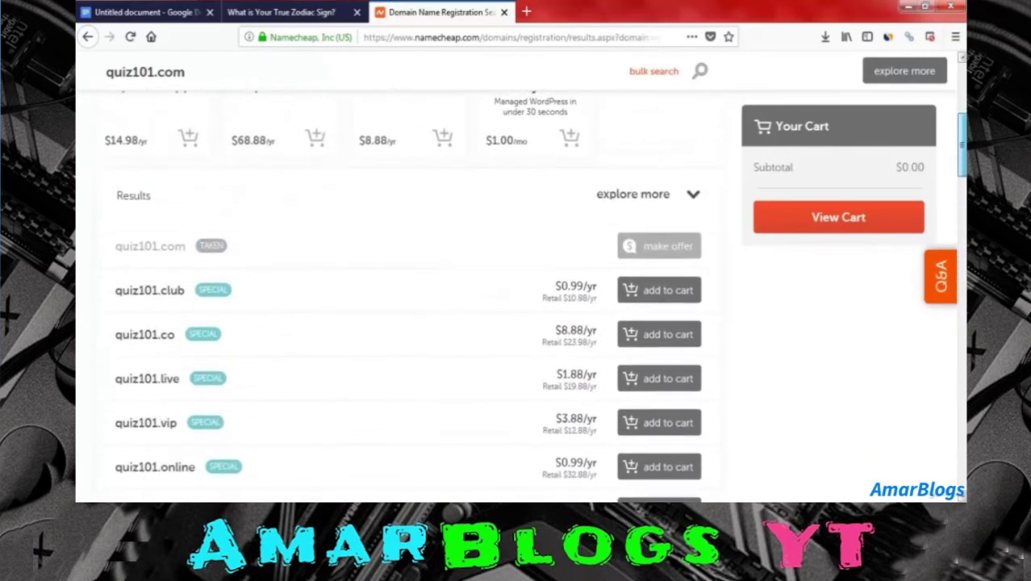
left_click(637, 196)
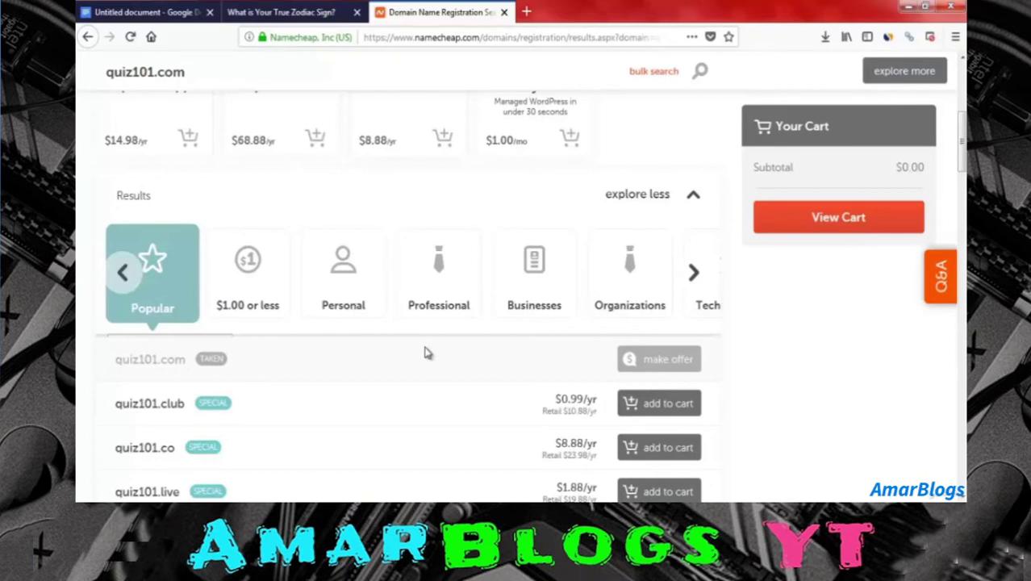
scroll(580, 323, "down", 4)
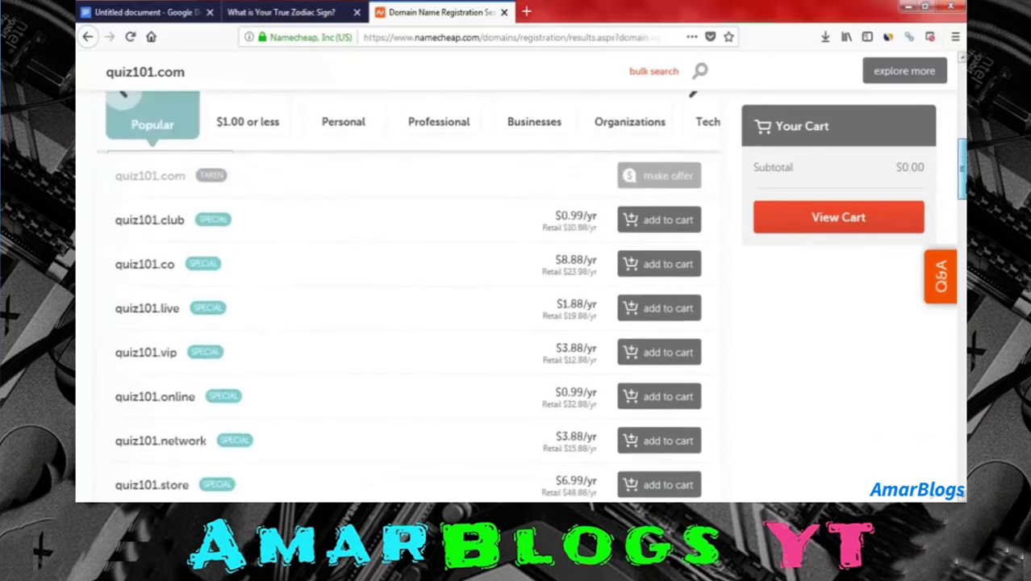
scroll(403, 298, "up", 3)
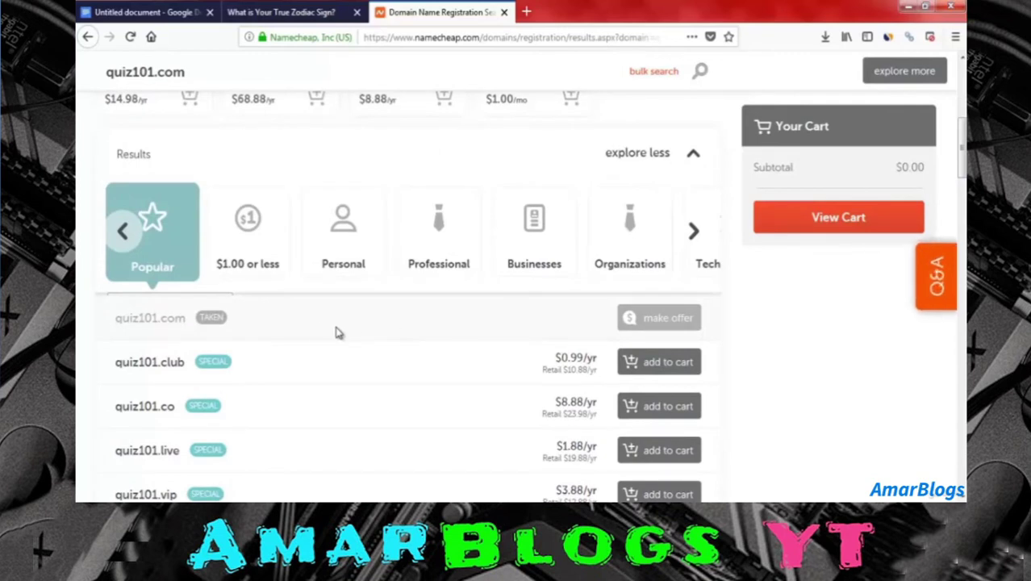
left_click(251, 233)
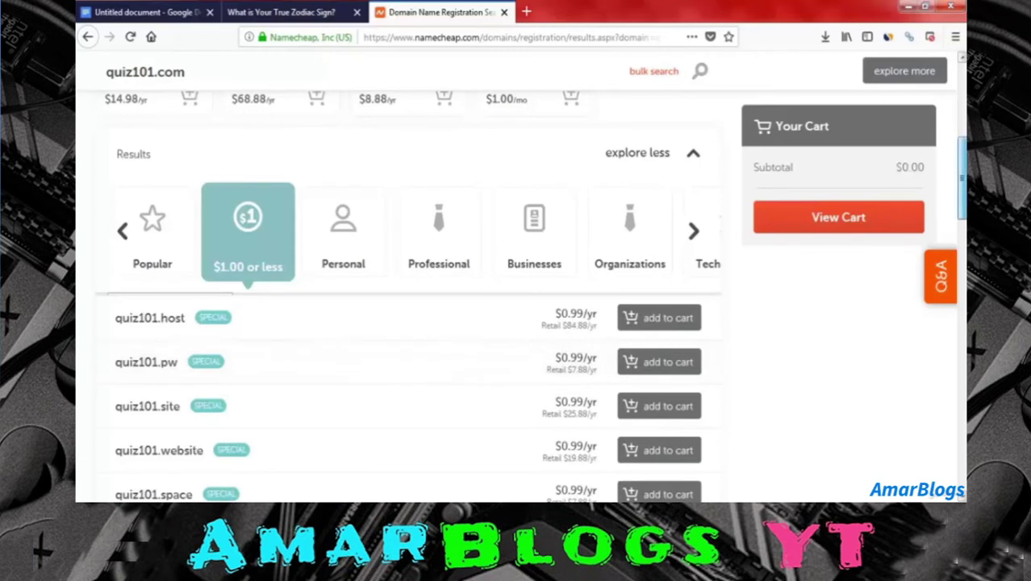
Check the quiz101.us offer in the filtered results, add that domain to the cart and open the cart
scroll(942, 229, "down", 5)
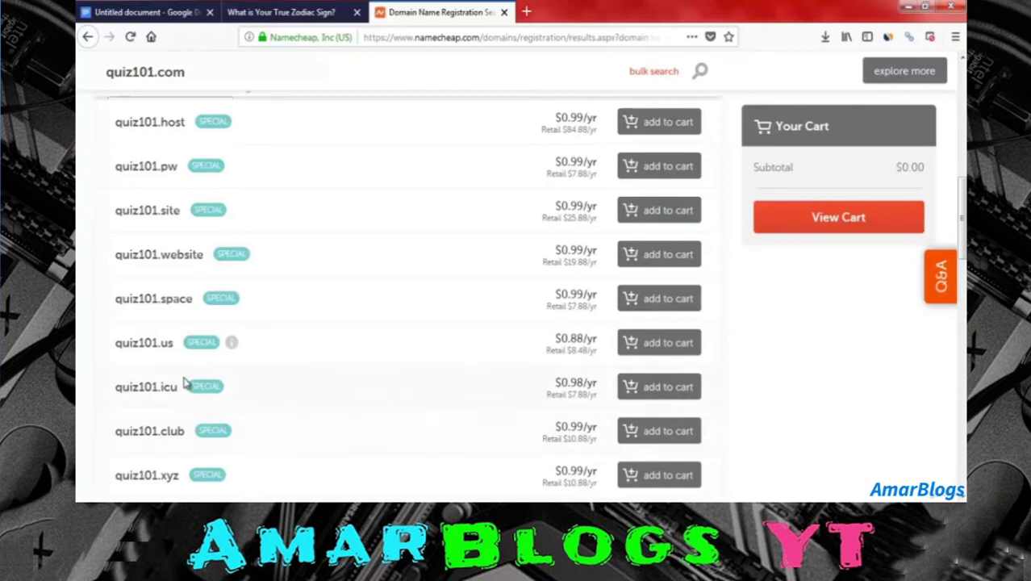
left_click_drag(174, 342, 118, 342)
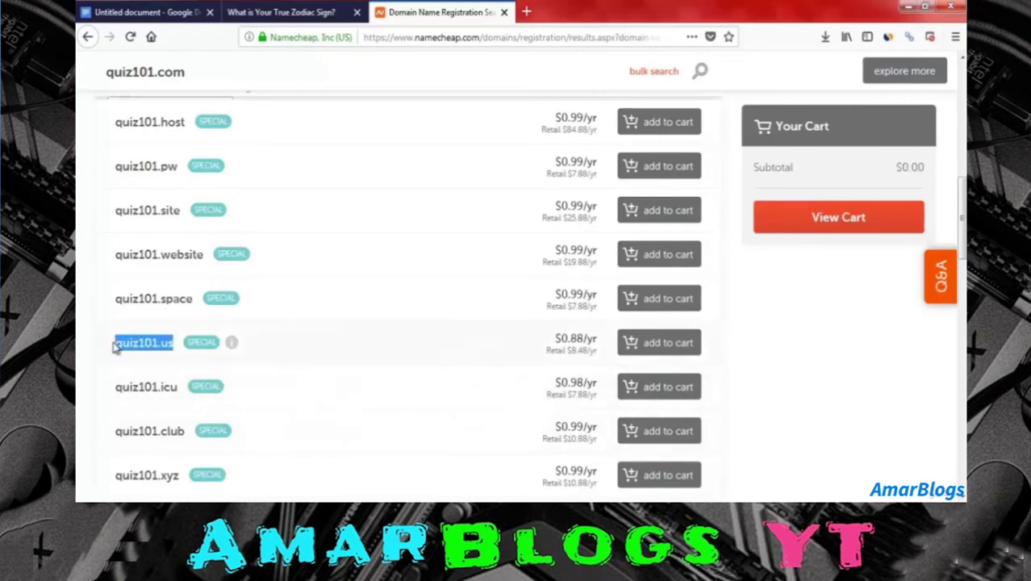
left_click(164, 355)
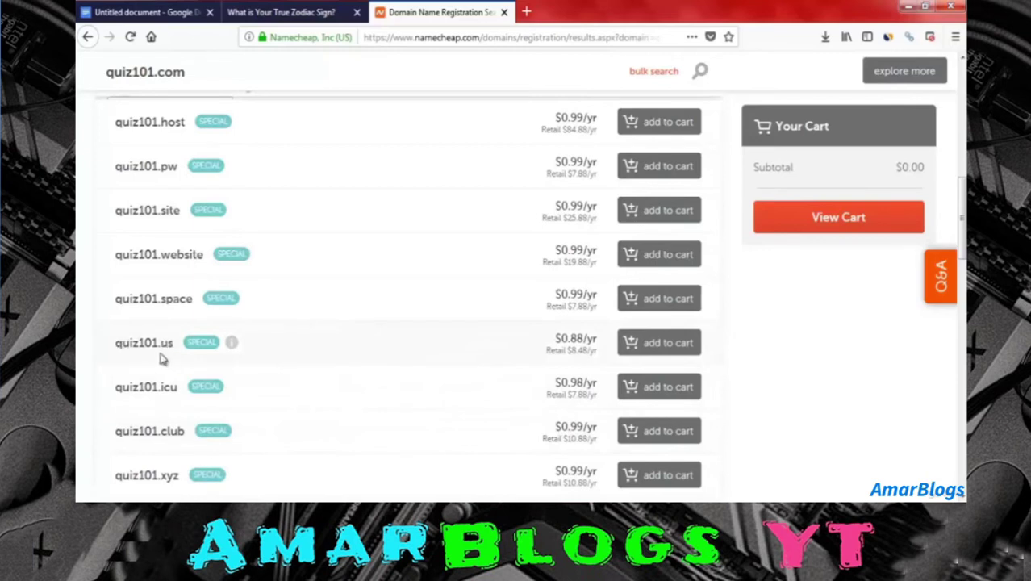
left_click_drag(584, 339, 520, 341)
left_click(519, 344)
left_click(662, 344)
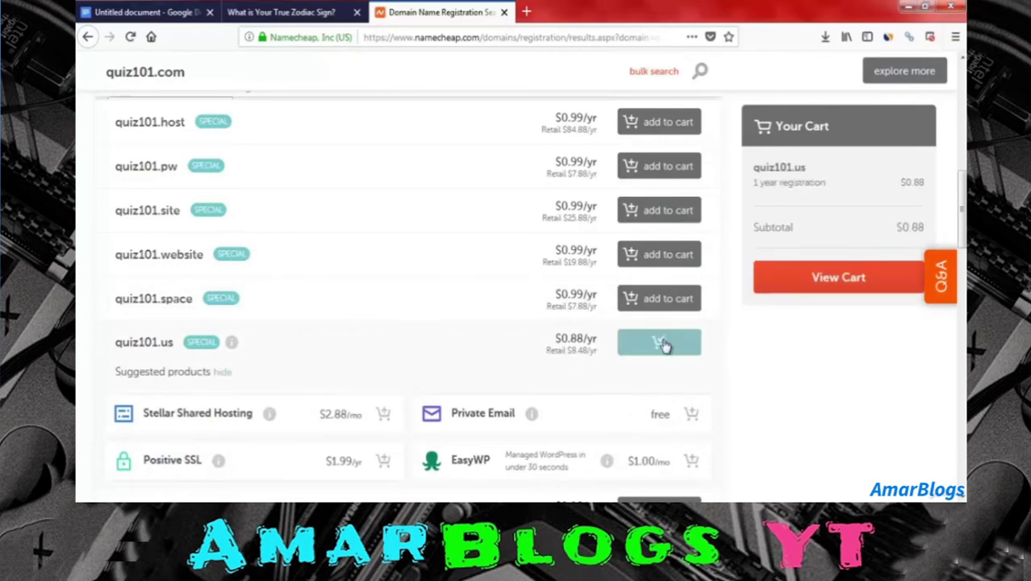
left_click(839, 279)
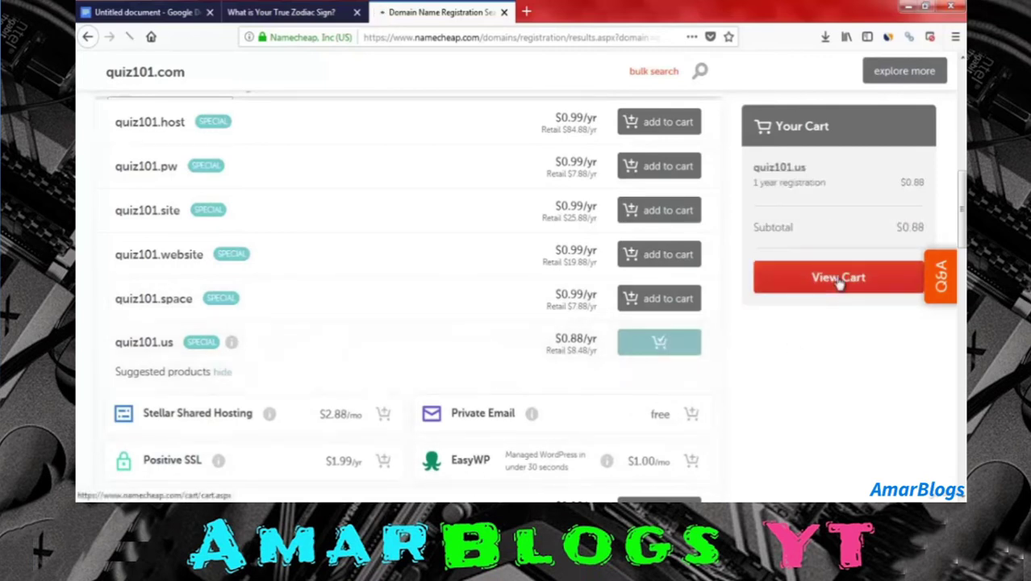